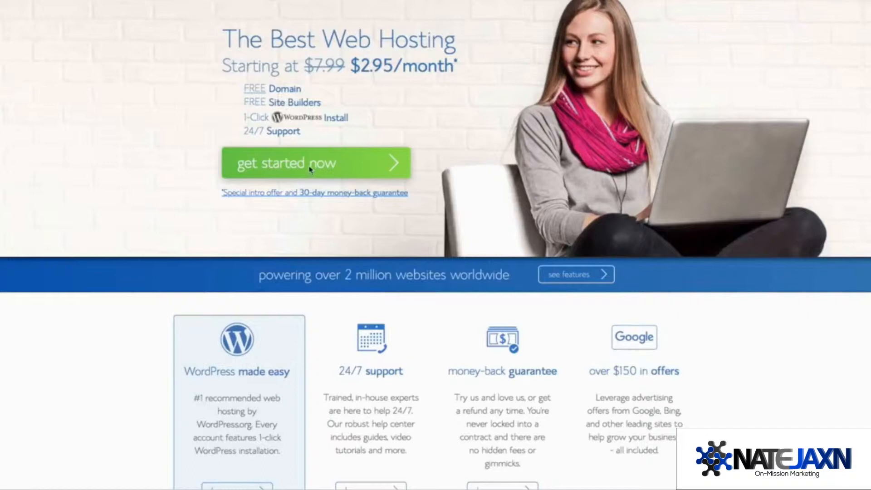
Step: Go from the Bluehost home page to the basic, plus and prime plan comparison
click(340, 171)
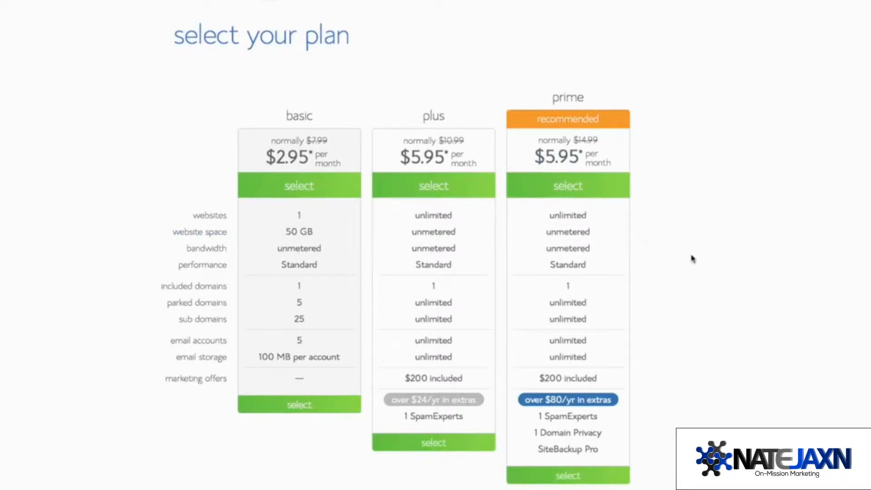
Step: Select the prime hosting plan at $5.95 per month
scroll(690, 257, down, 2)
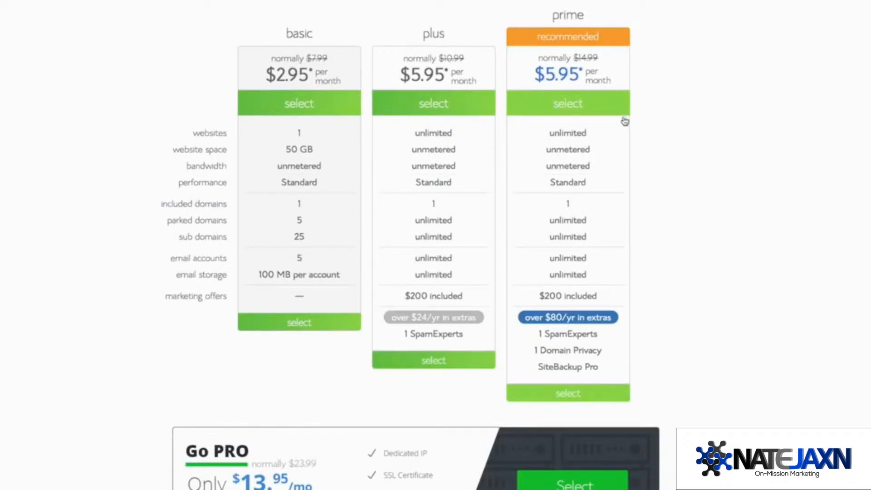
click(611, 111)
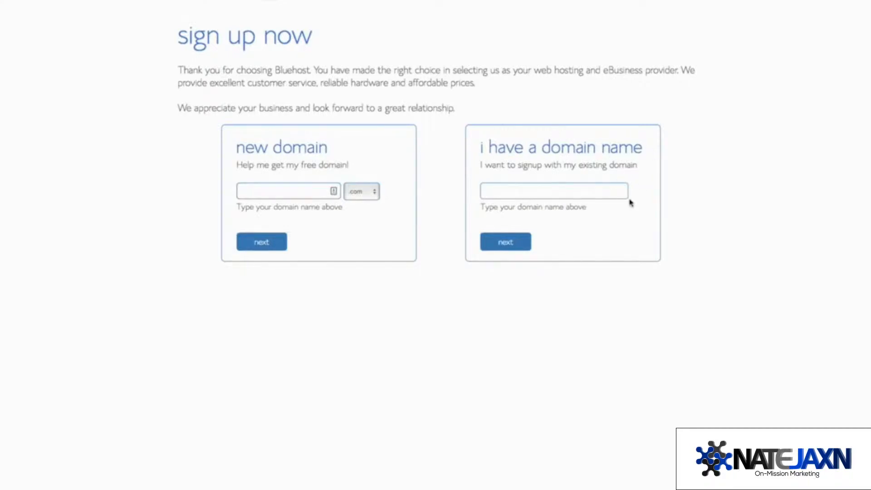
Step: Register surftownshop.com as the free new domain
click(308, 196)
text(surftownshop)
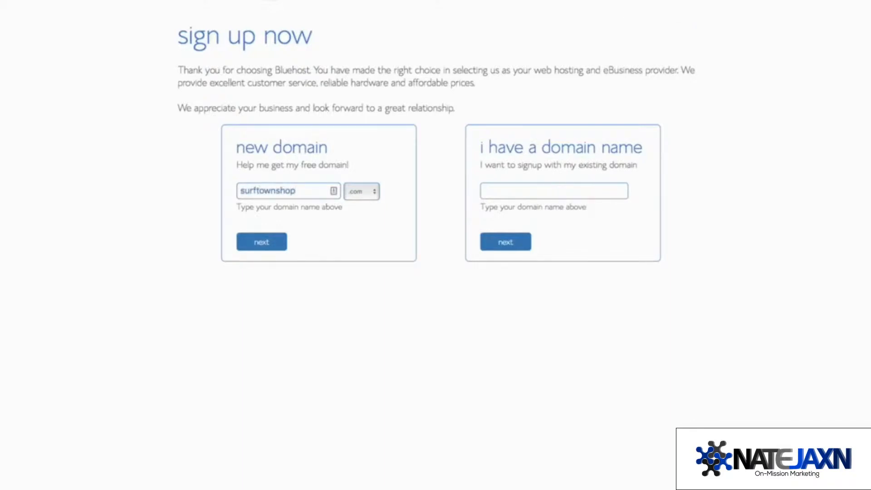
click(264, 248)
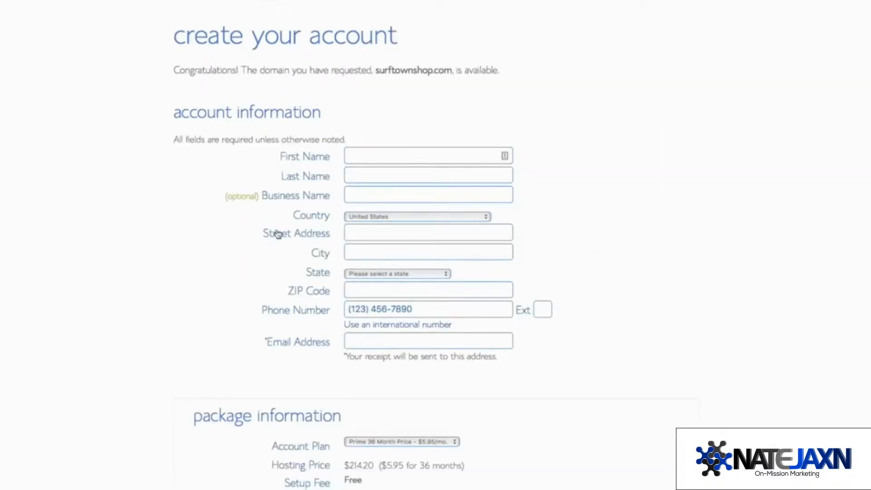
Step: Enter the account owner's first name, last name and e-mail address
click(374, 150)
key(Tab)
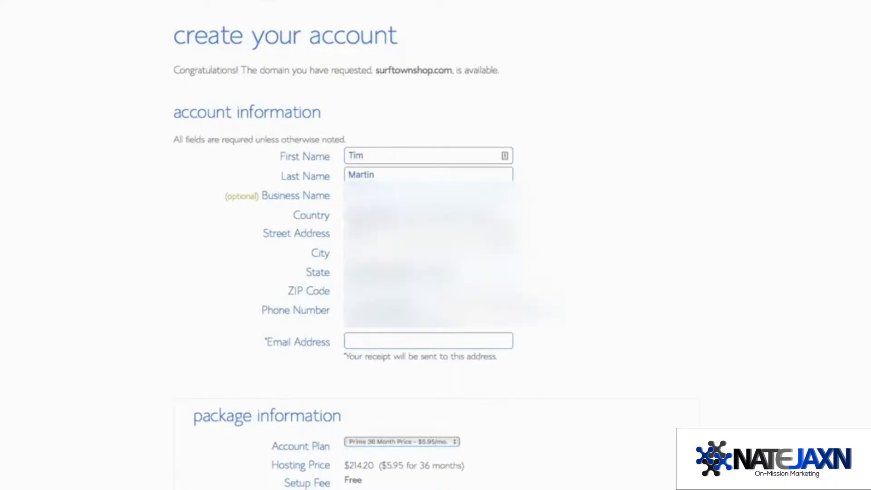
scroll(601, 254, down, 1)
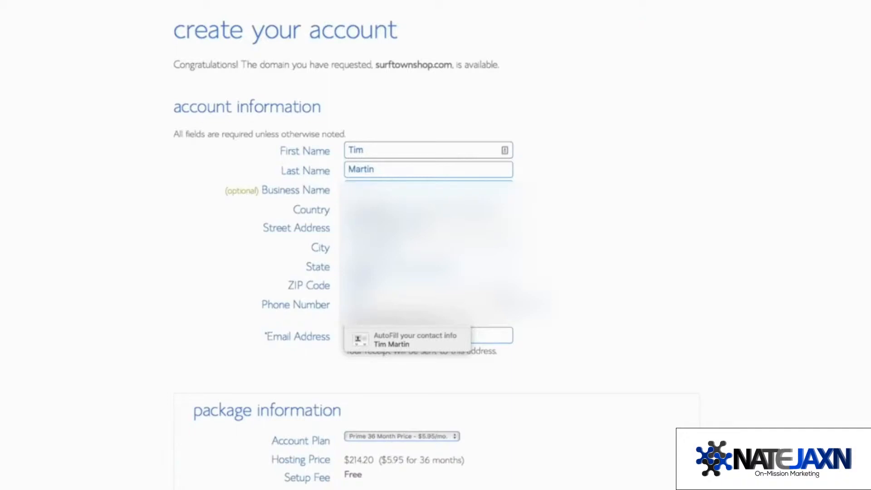
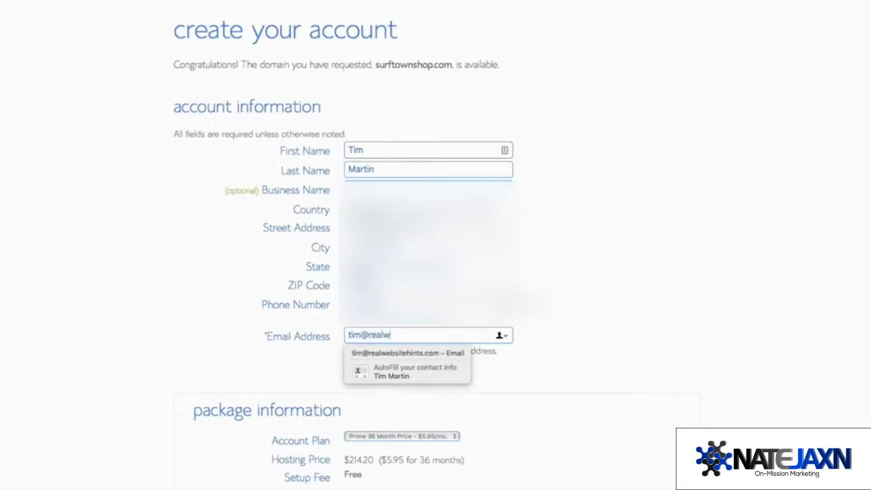
scroll(609, 369, down, 5)
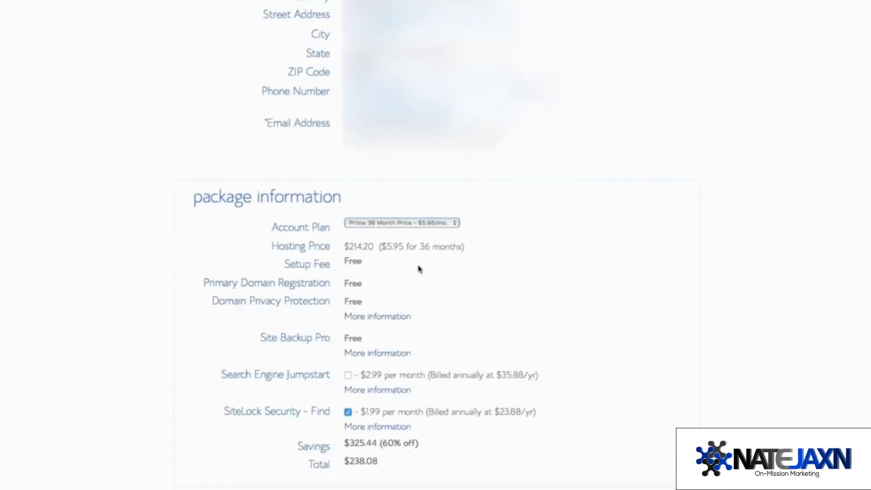
Step: Switch to the Prime 12 Month Price plan ($131.28), enter card details and submit the order
click(456, 223)
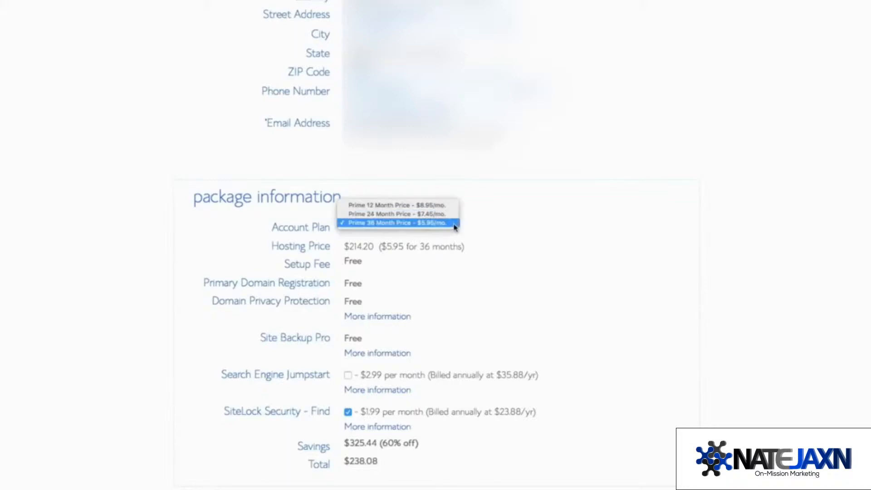
click(447, 206)
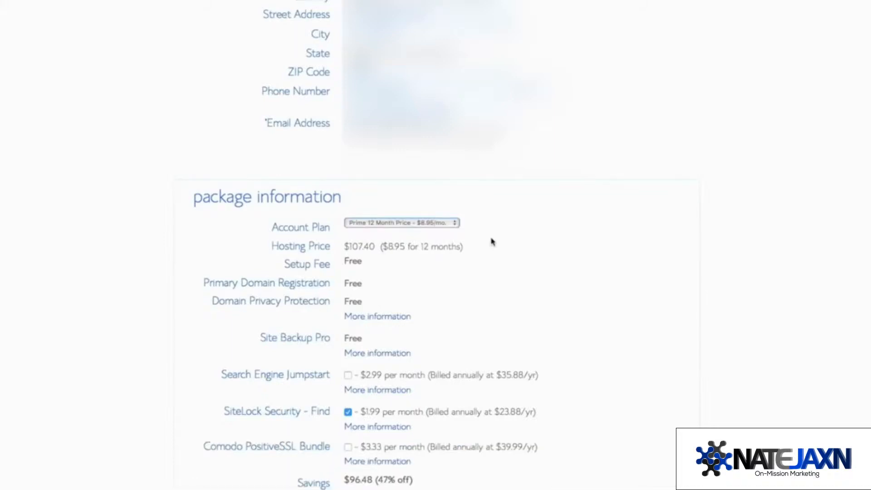
scroll(545, 268, down, 3)
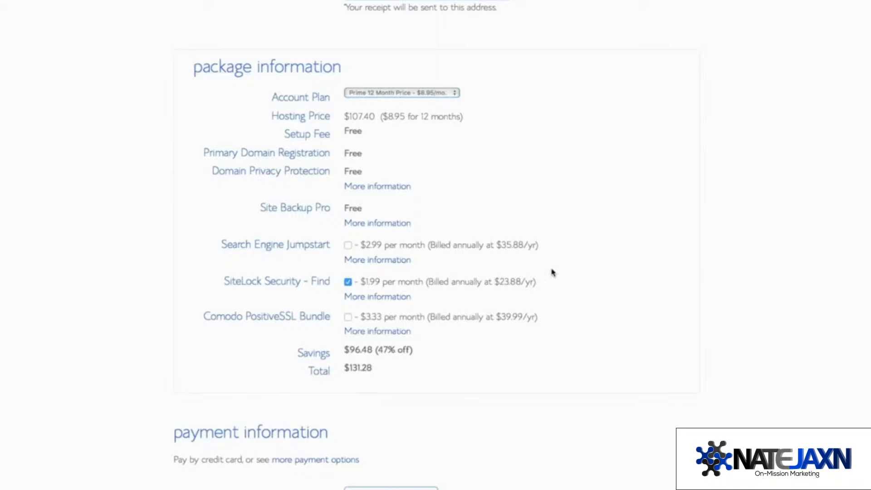
scroll(553, 289, down, 4)
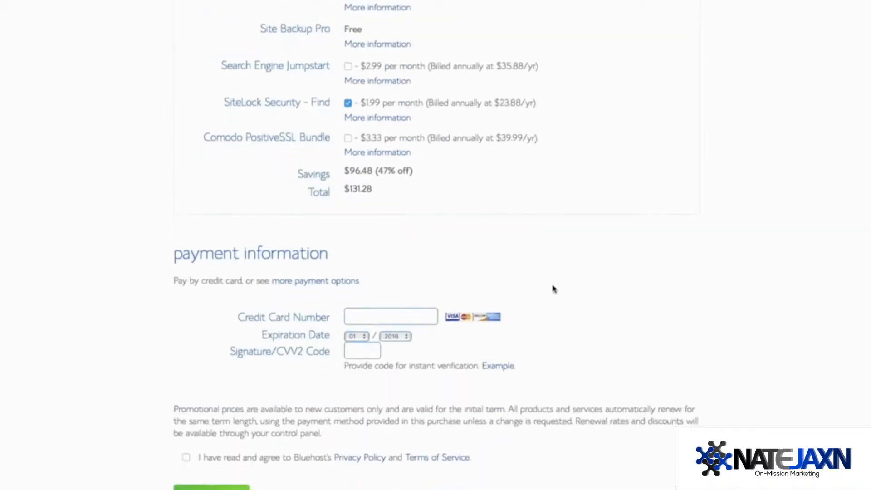
click(400, 317)
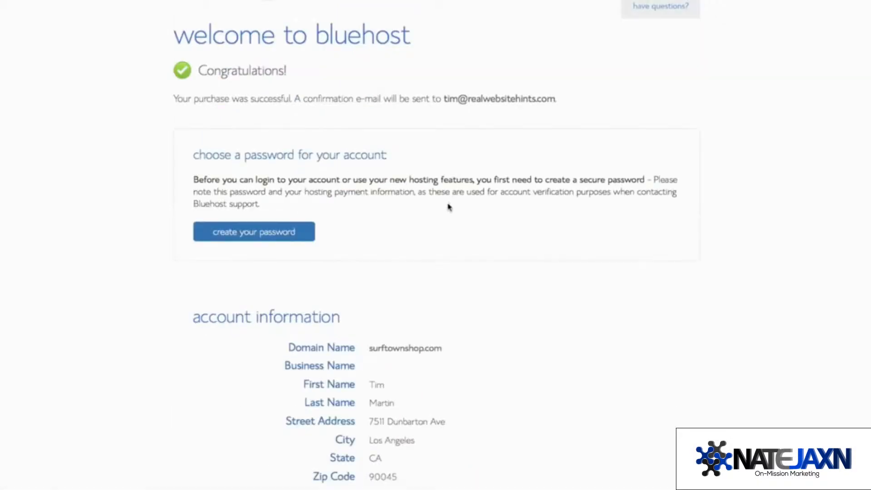
scroll(448, 207, down, 1)
click(279, 198)
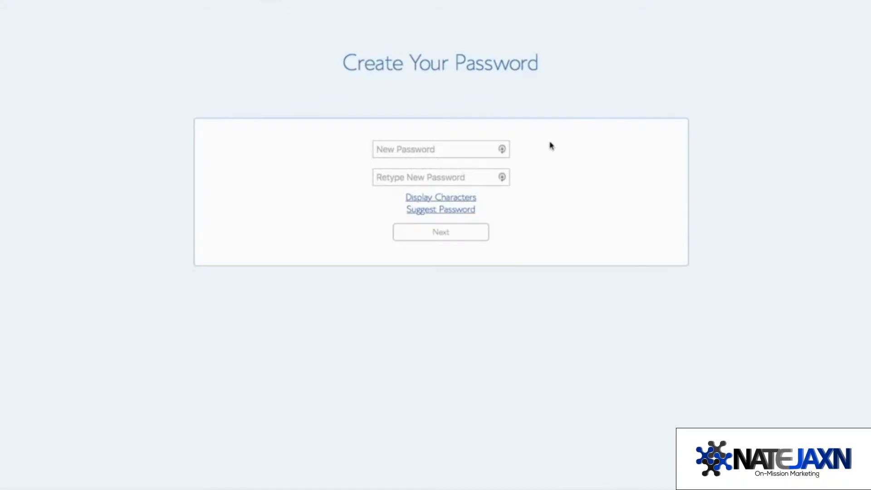
Step: Paste a new password into both fields, accept the terms, create the account and log in
click(503, 150)
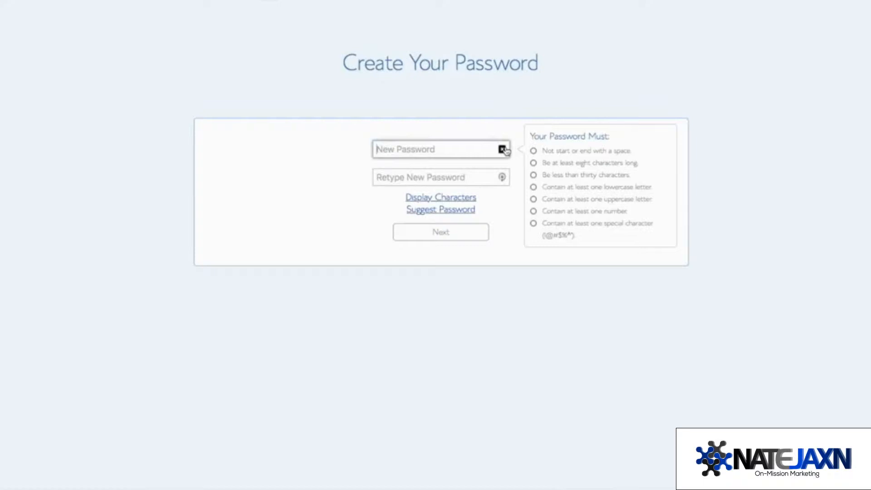
click(271, 1)
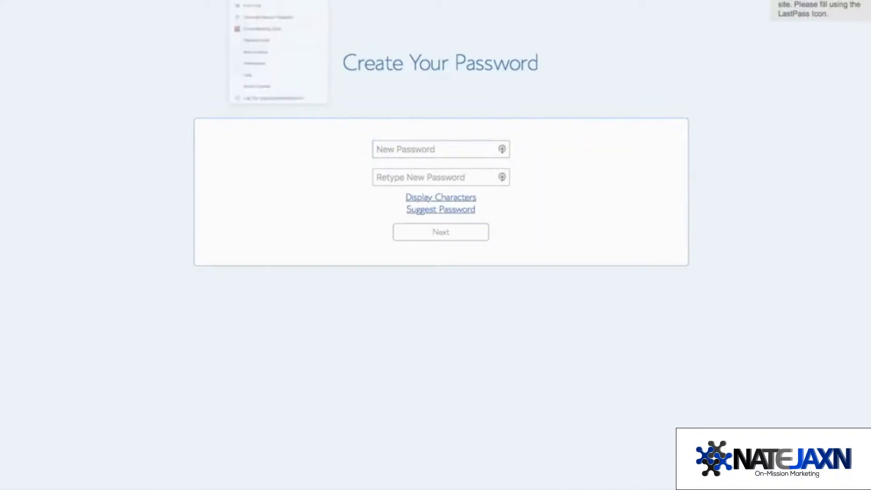
click(418, 148)
key(super+v)
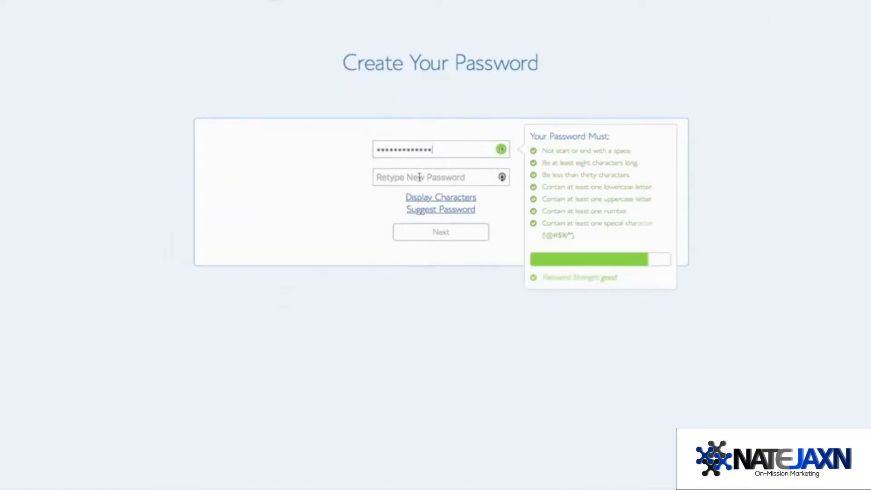
click(418, 177)
key(super+v)
click(297, 230)
click(441, 258)
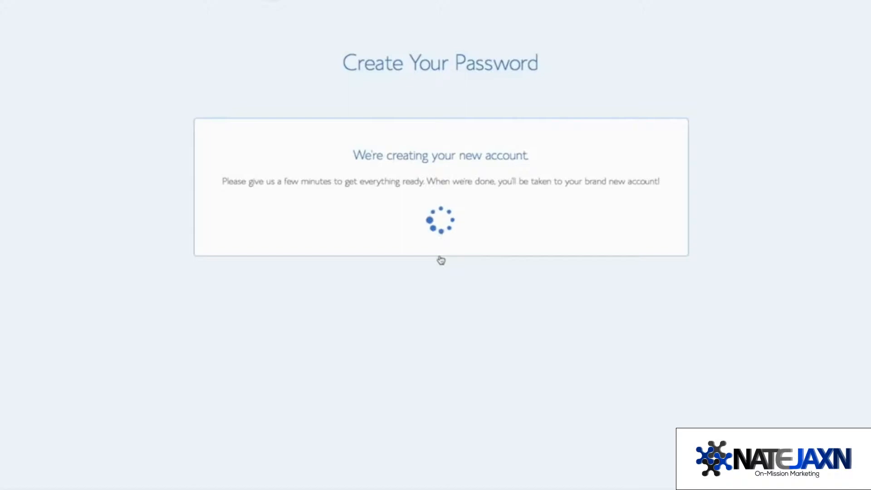
click(437, 191)
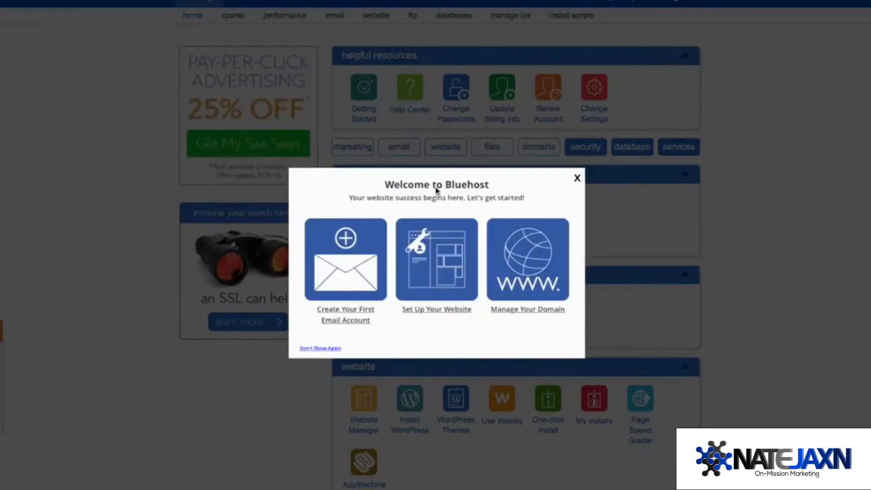
Step: Close the Welcome to Bluehost dialog and go to Install WordPress
click(576, 179)
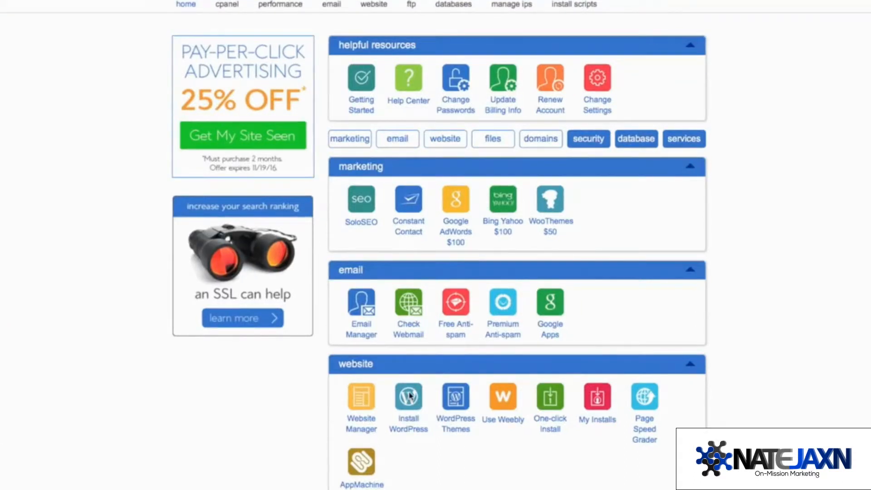
click(409, 396)
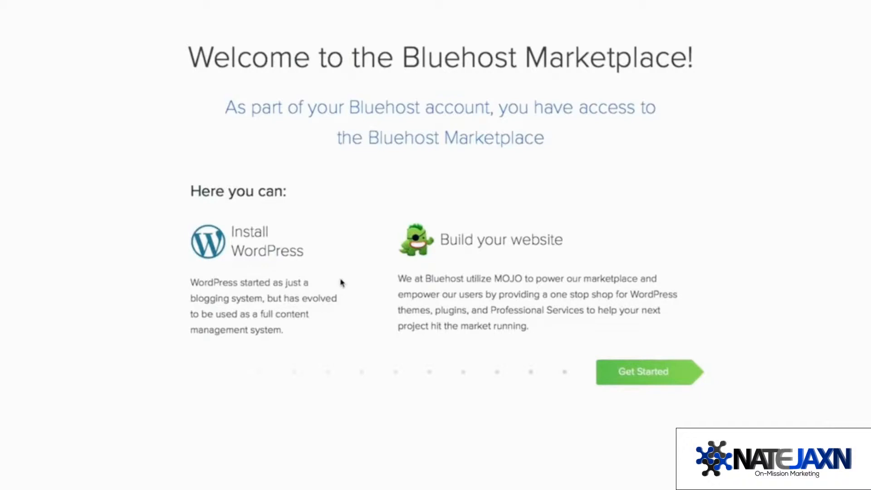
click(646, 371)
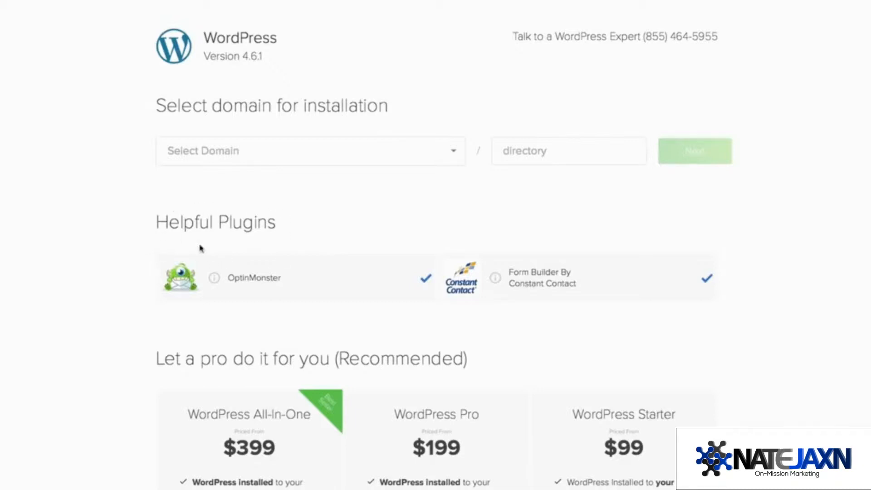
click(426, 278)
click(707, 278)
click(455, 152)
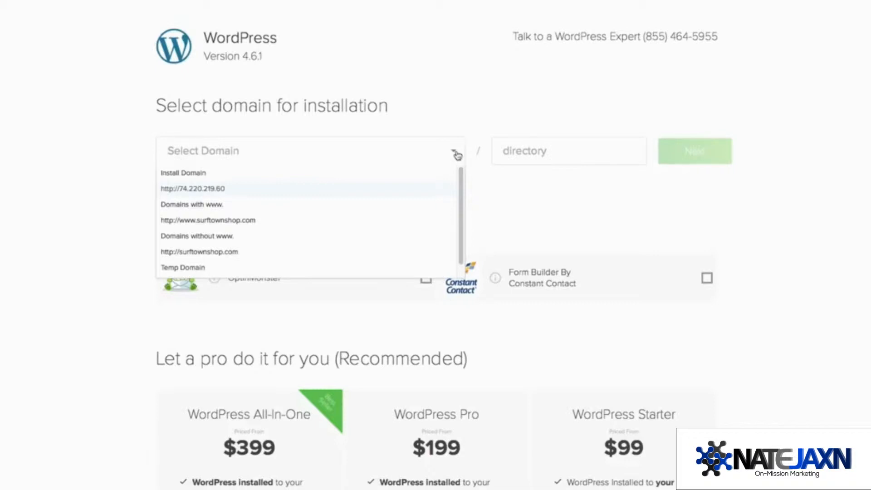
click(269, 227)
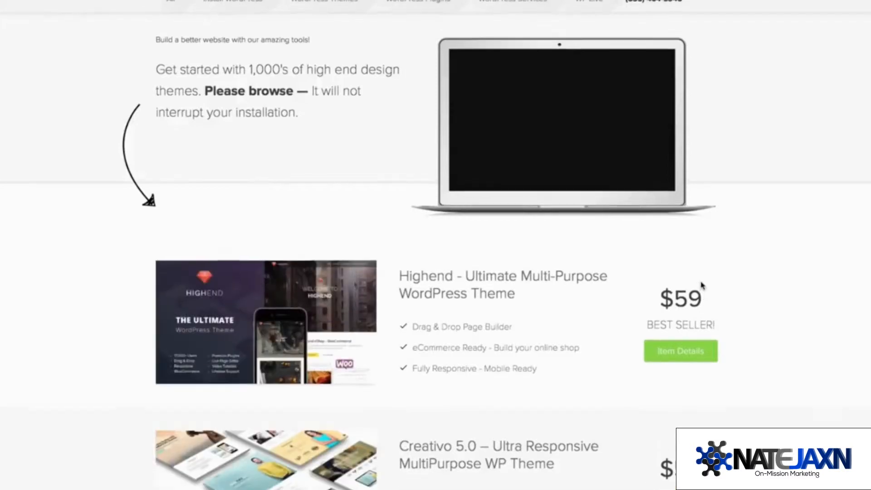
Step: Browse the marketplace themes until the installation-successful page with login details appears
scroll(702, 286, up, 2)
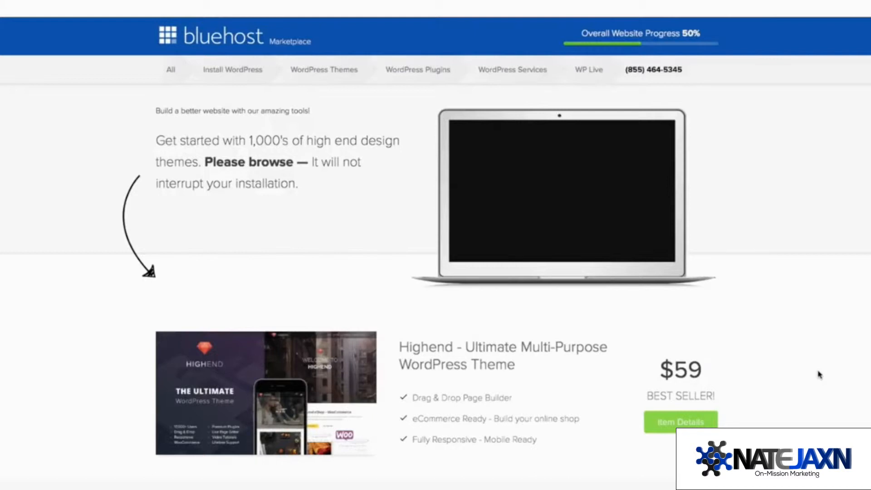
scroll(820, 374, down, 1)
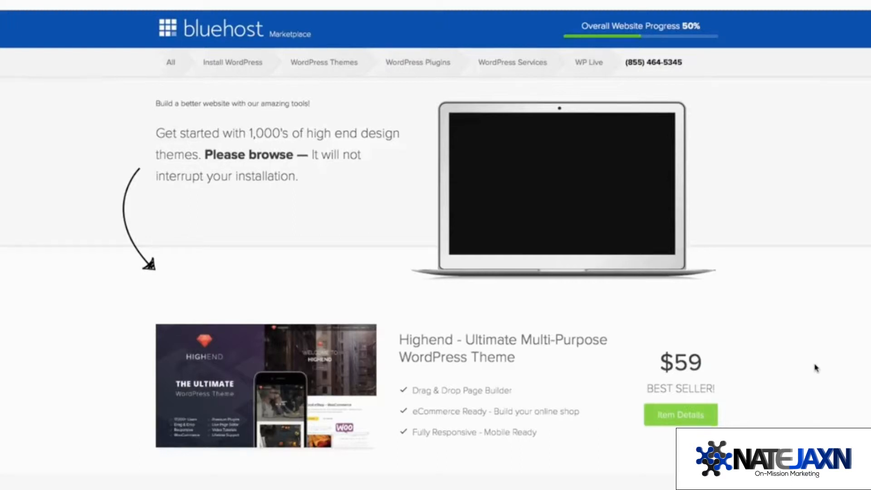
scroll(820, 375, down, 7)
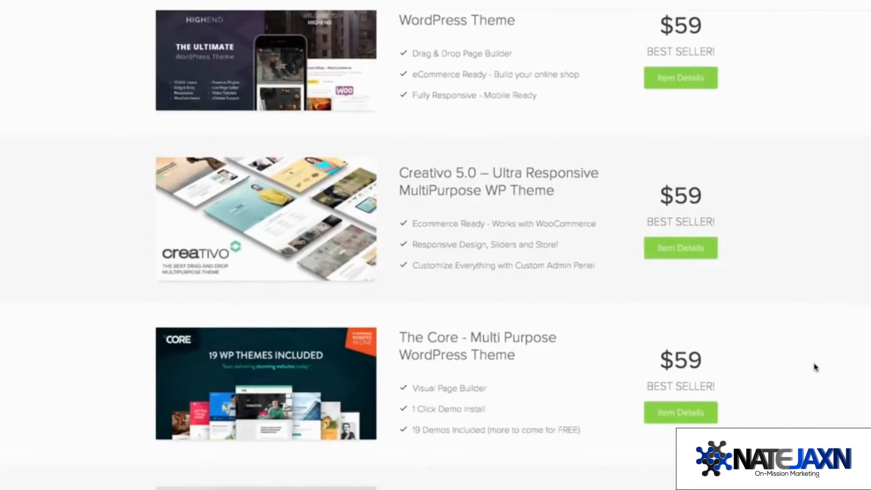
scroll(816, 368, down, 3)
scroll(816, 365, up, 12)
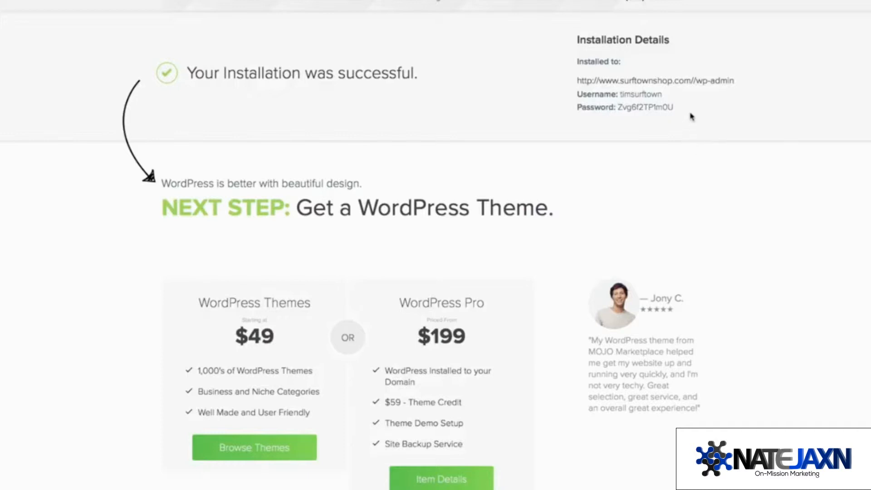
Step: Log in at the site's wp-admin page with the admin username and password
click(688, 81)
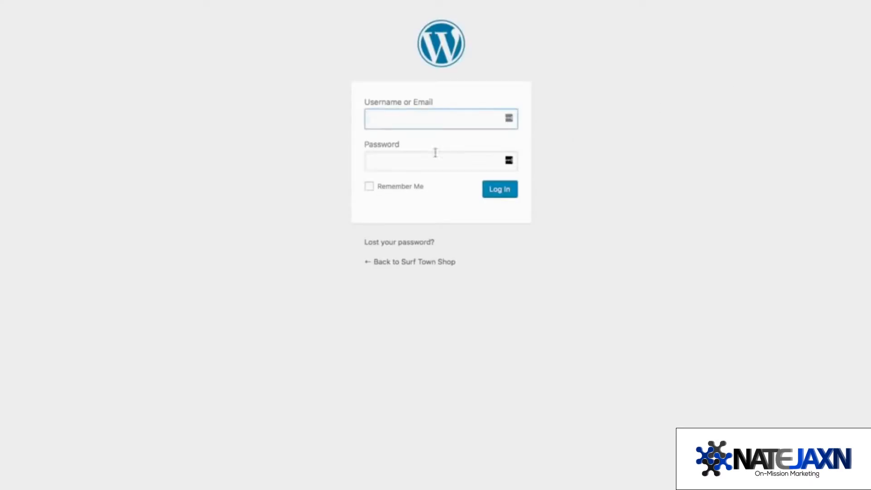
text(timsurftown)
key(Tab)
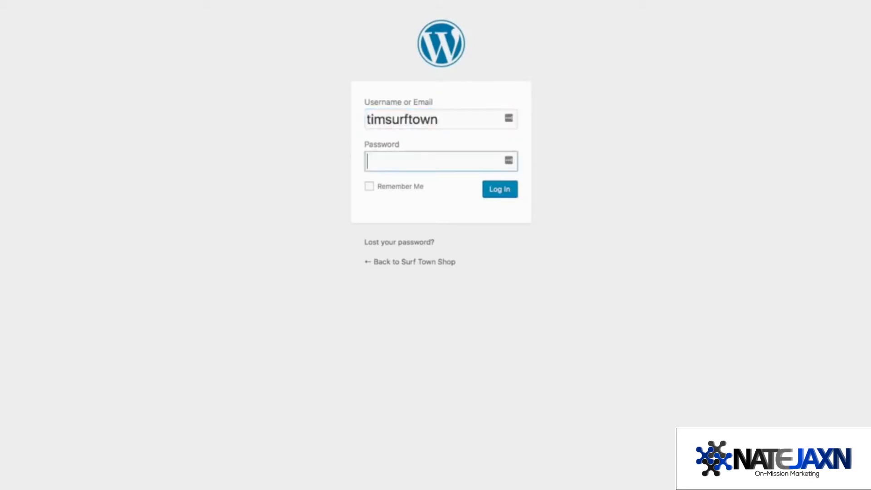
text(*************)
click(507, 195)
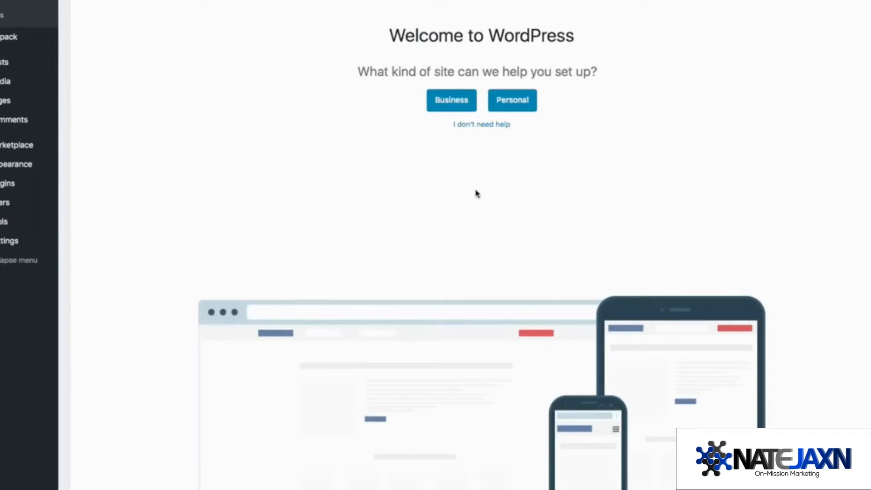
Step: Choose 'I don't need help' and look over the Dashboard and sidebar menu
click(484, 127)
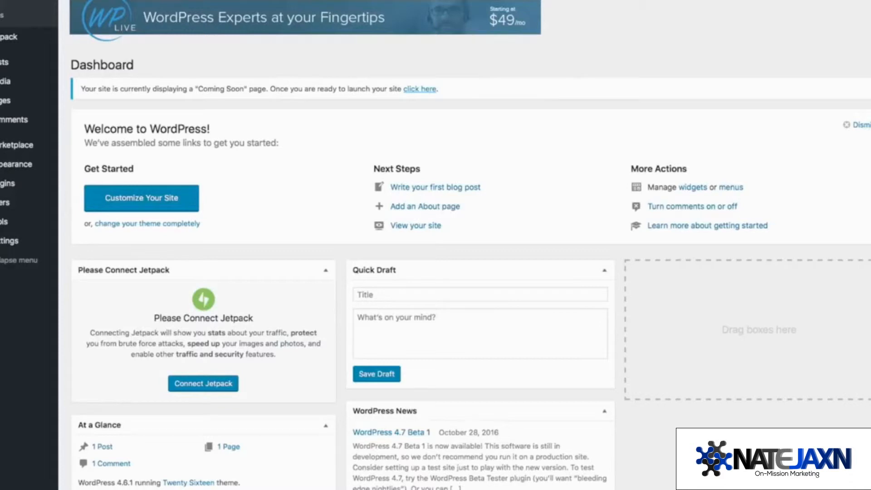
scroll(454, 245, down, 2)
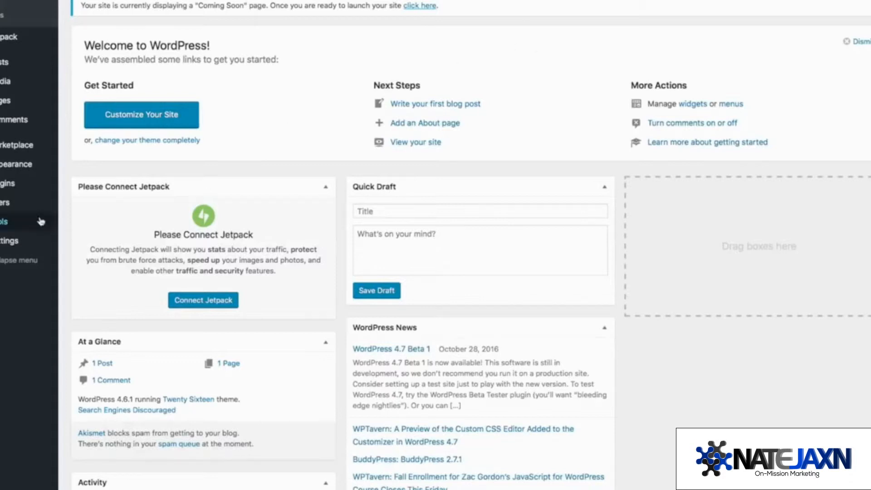
mouse_move(14, 153)
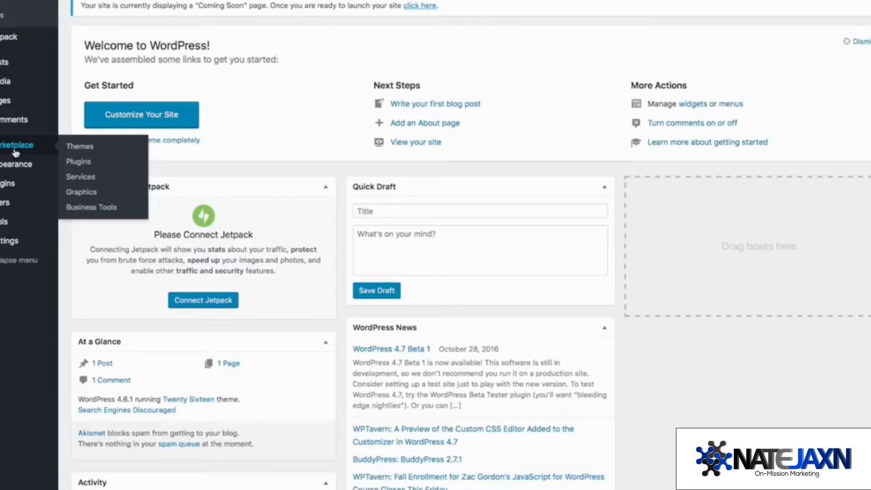
mouse_move(28, 183)
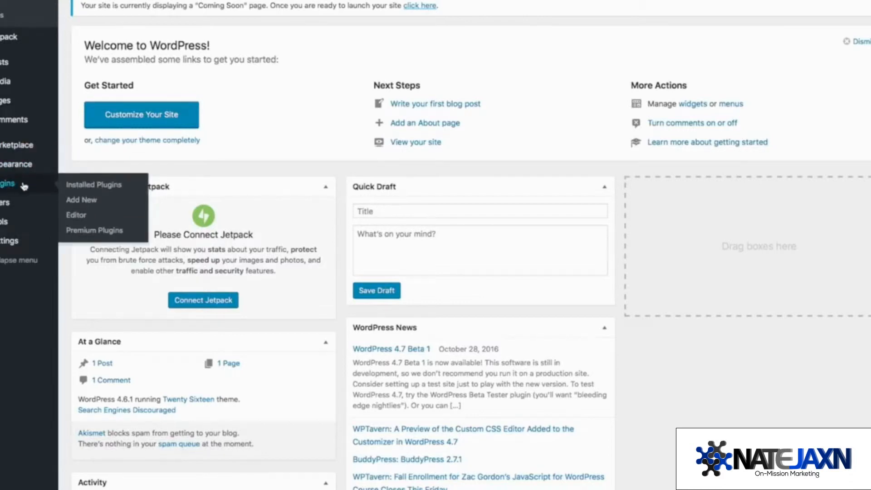
Step: Show the installed plugins list and tick MOJO Marketplace for the bulk action
click(83, 186)
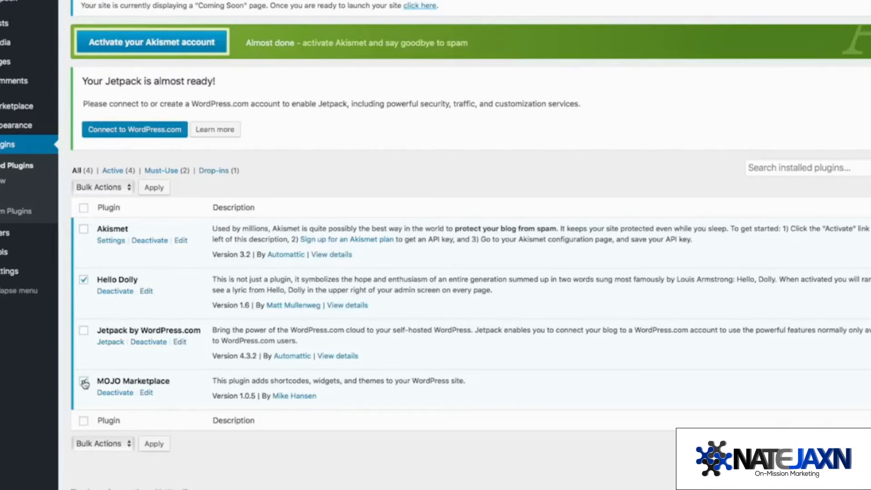
click(84, 382)
Step: Deactivate the checked Hello Dolly and MOJO Marketplace plugins via Bulk Actions
click(130, 188)
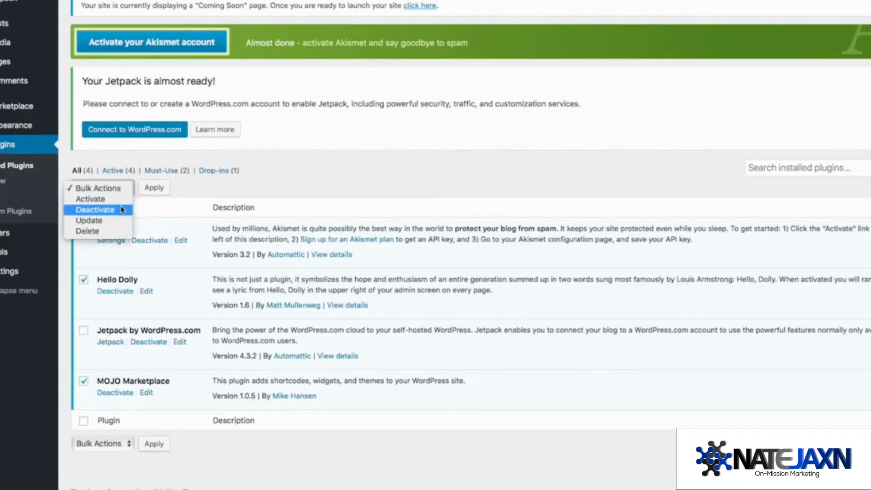
click(120, 209)
click(162, 187)
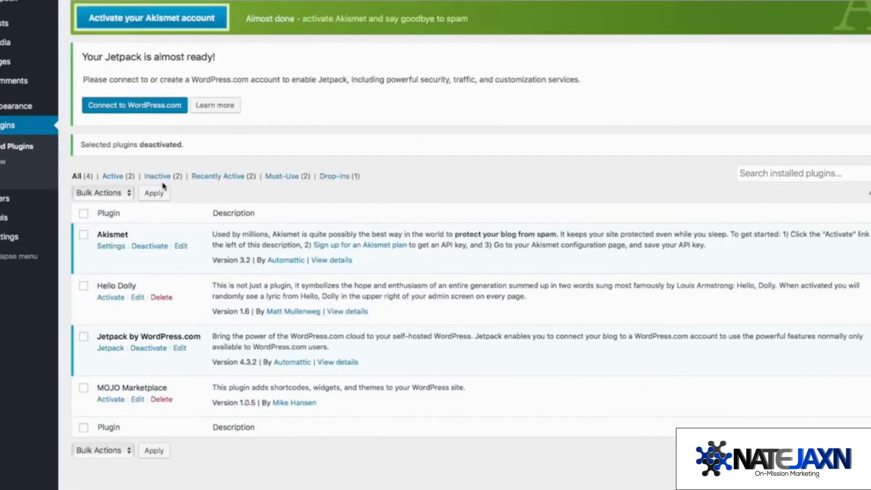
Step: Delete Hello Dolly and MOJO Marketplace, confirming the removal
click(84, 285)
click(83, 388)
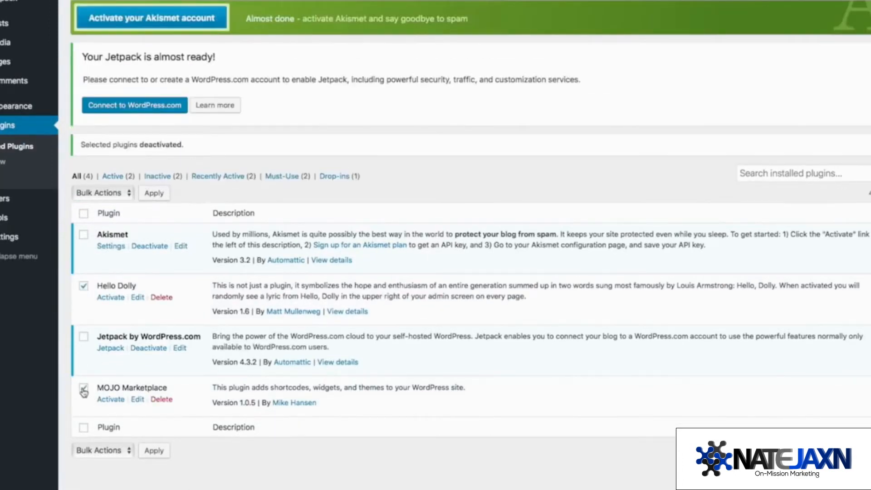
click(123, 193)
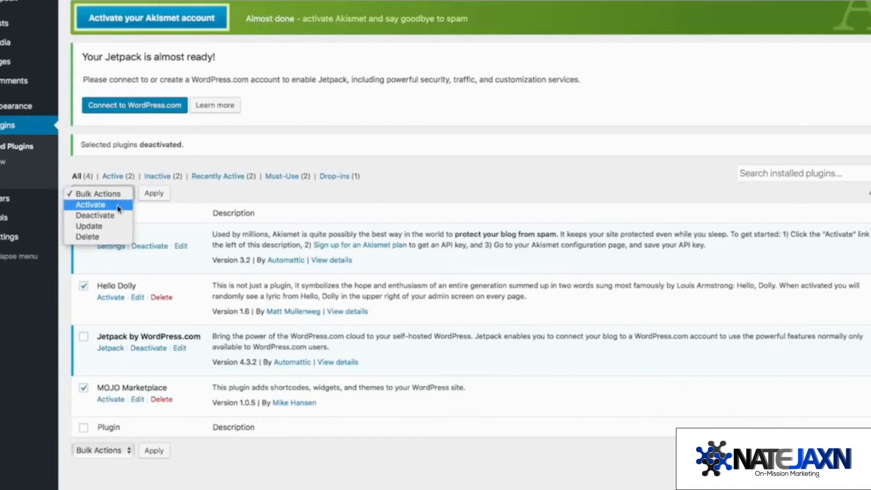
click(109, 237)
click(154, 192)
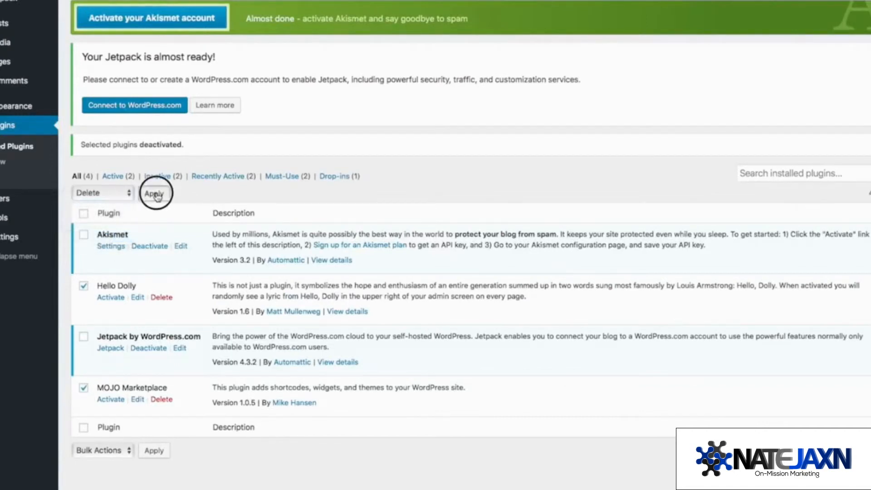
click(545, 228)
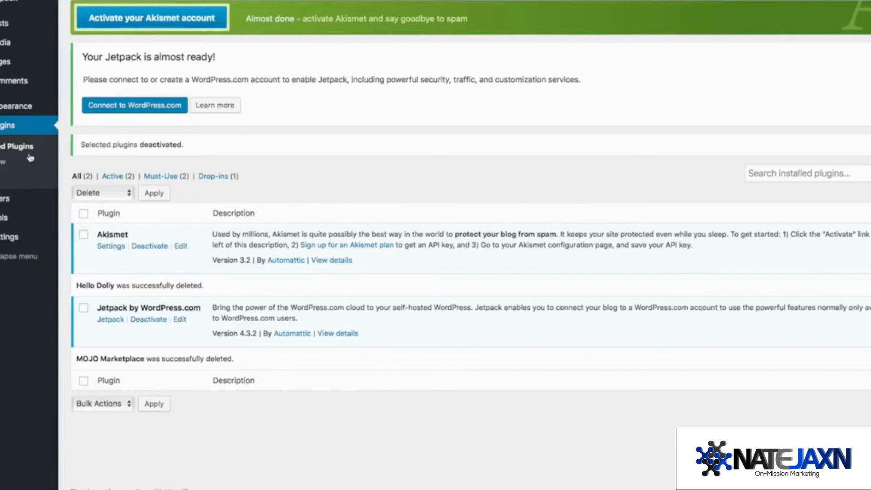
Step: Replace the General Settings tagline with 'Best Surfboard Shop in Surf Town' and save
click(9, 238)
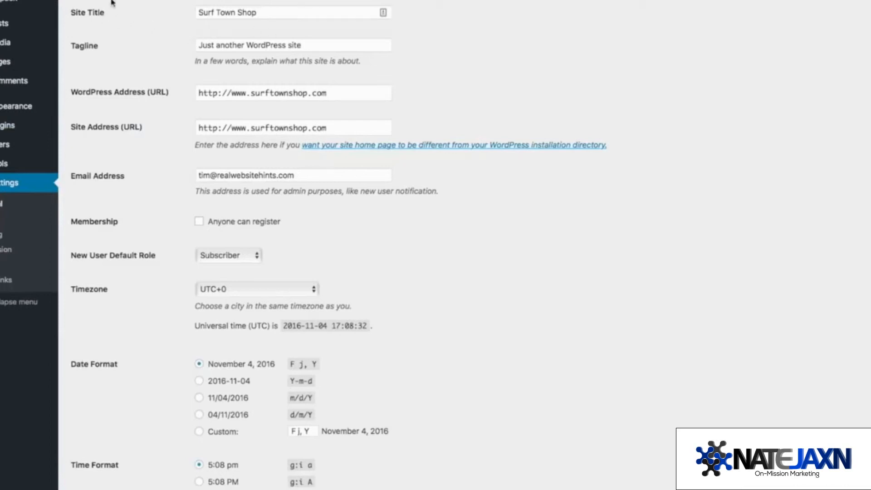
triple_click(317, 44)
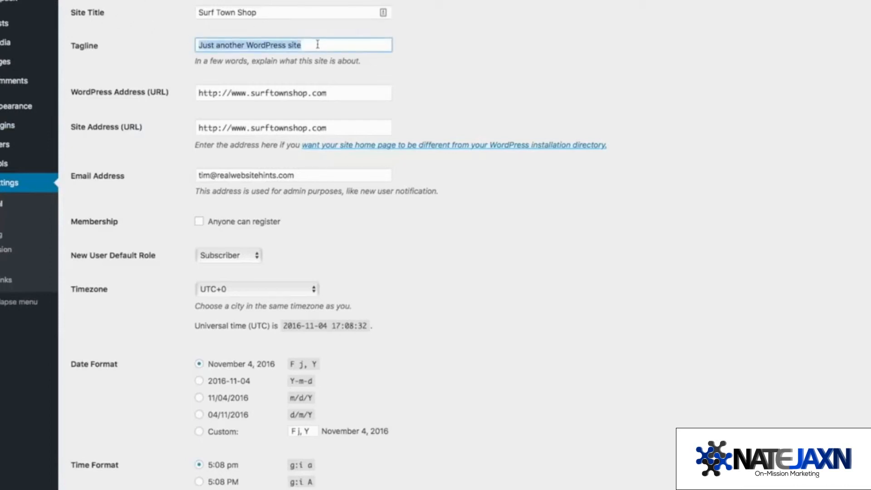
key(BackSpace)
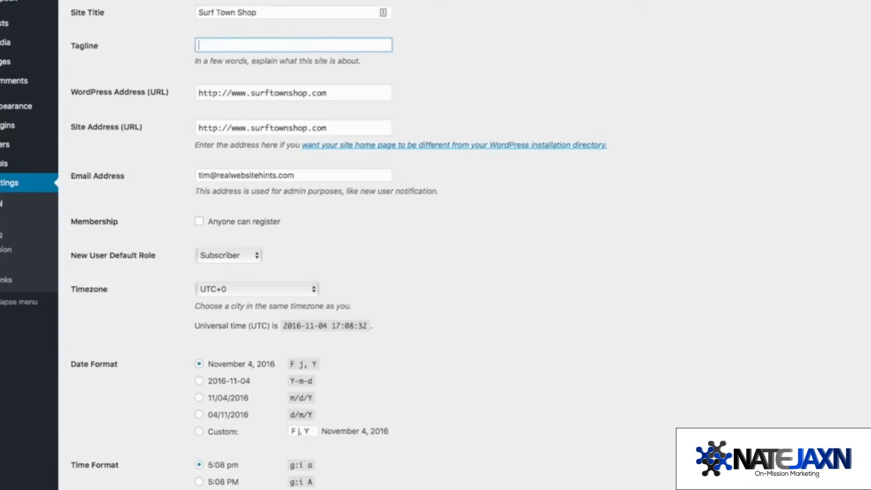
text(Best Surfboard Shop in Surf Town)
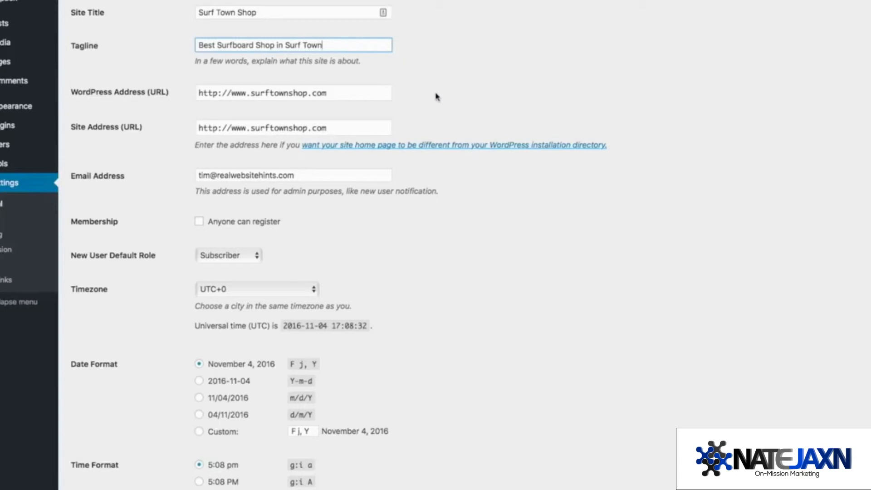
scroll(447, 116, down, 5)
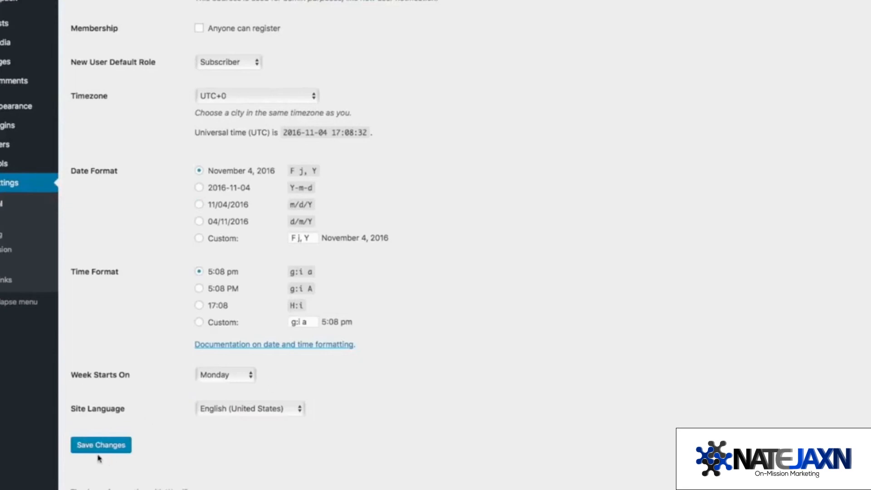
click(102, 448)
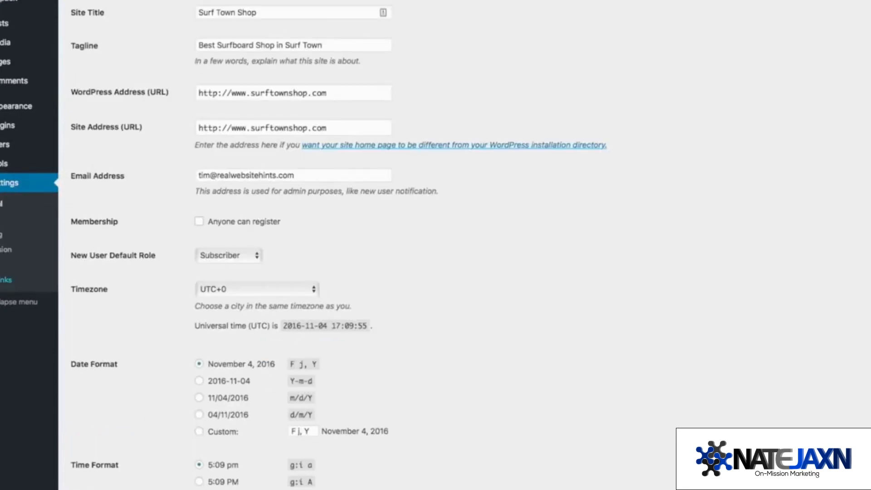
Step: Choose the Post name permalink structure (/sample-post/) and save the permalink settings
click(3, 280)
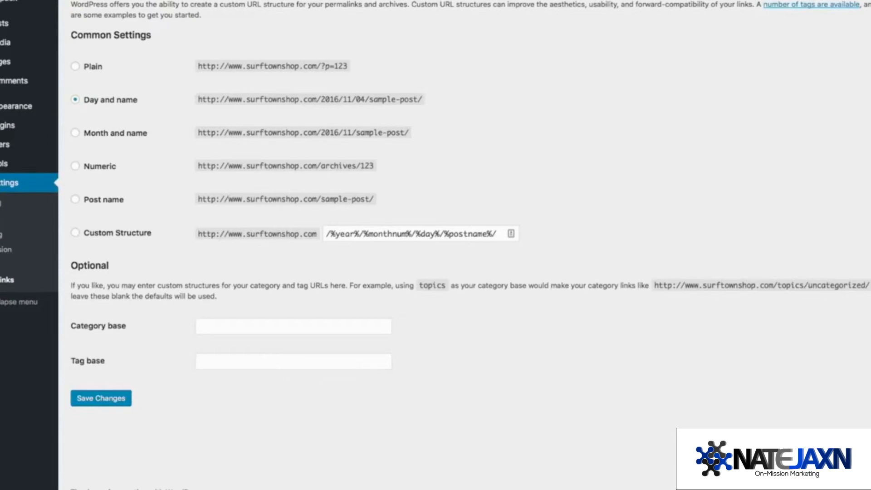
click(75, 199)
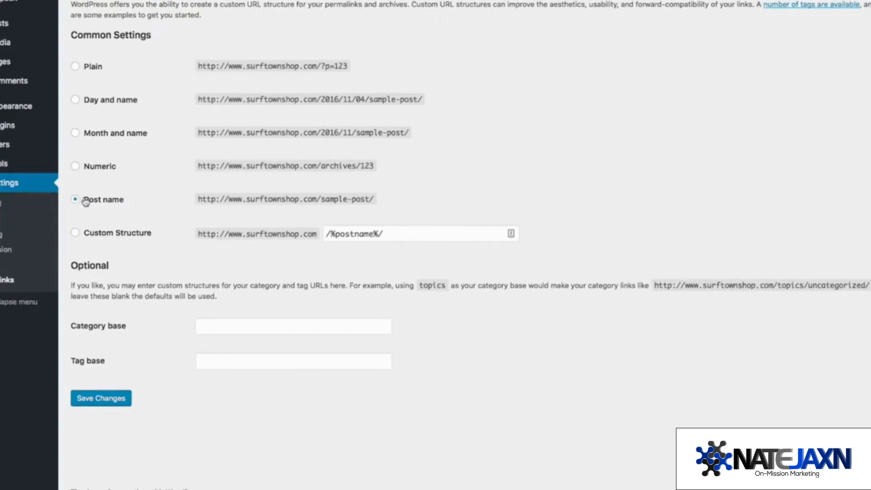
click(113, 407)
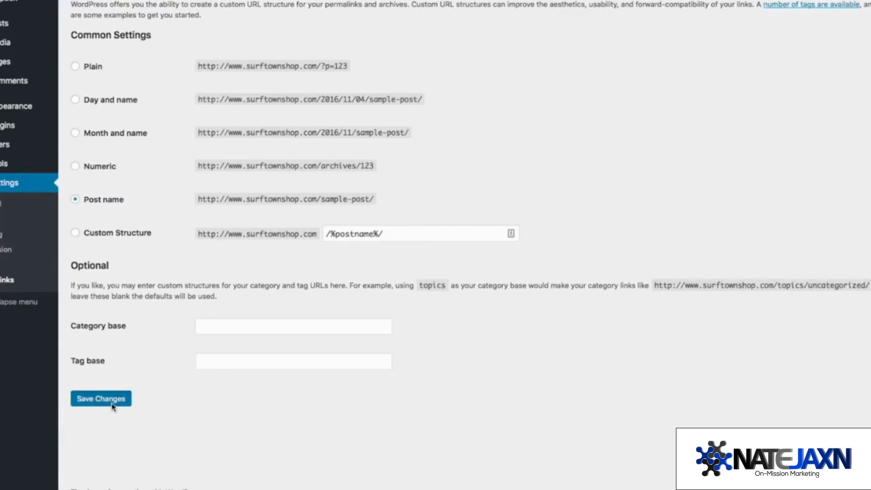